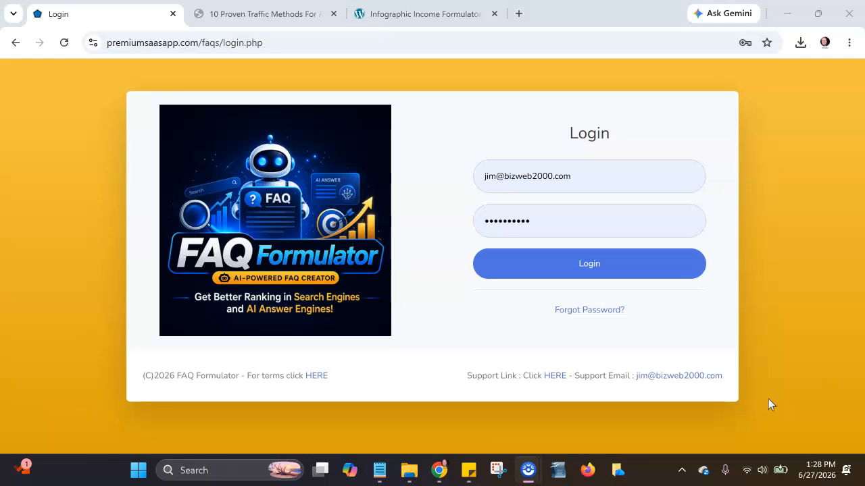
- Log in with the already filled-in credentials and start a new project
{"action": "left_click", "coordinate": [593, 277]}
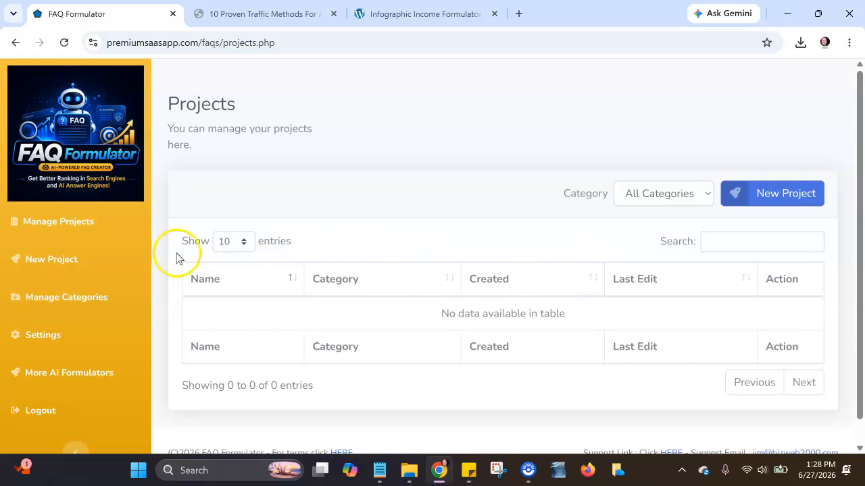
{"action": "left_click", "coordinate": [73, 262]}
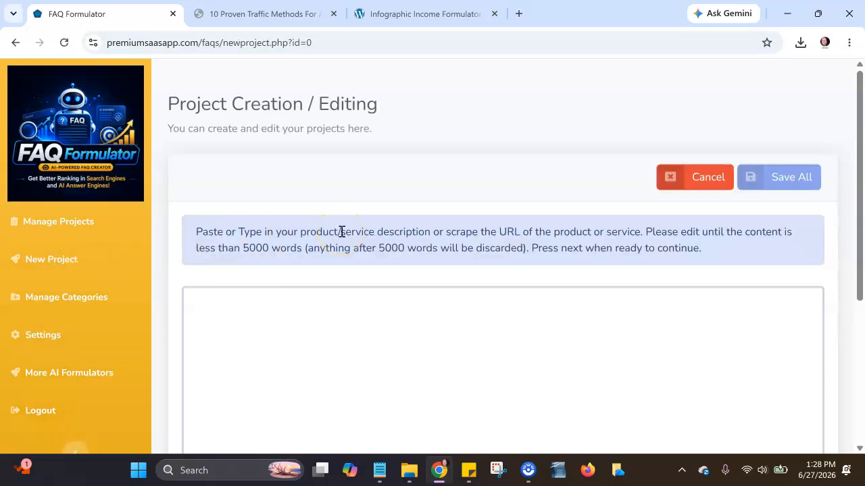
{"action": "left_click", "coordinate": [541, 323]}
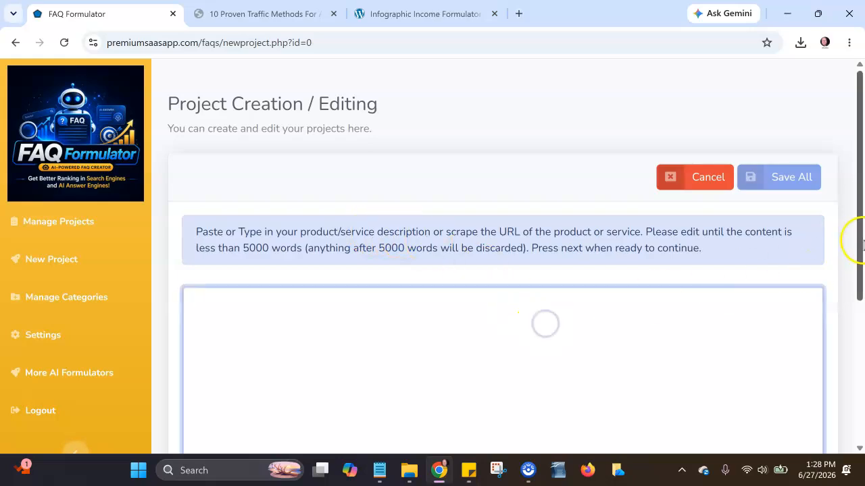
{"action": "scroll", "coordinate": [861, 240], "scroll_direction": "down", "scroll_amount": 2}
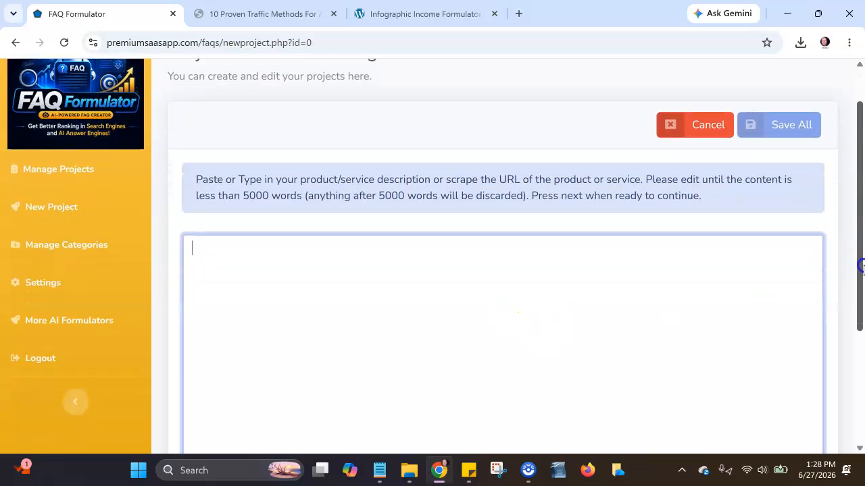
{"action": "scroll", "coordinate": [861, 240], "scroll_direction": "down", "scroll_amount": 2}
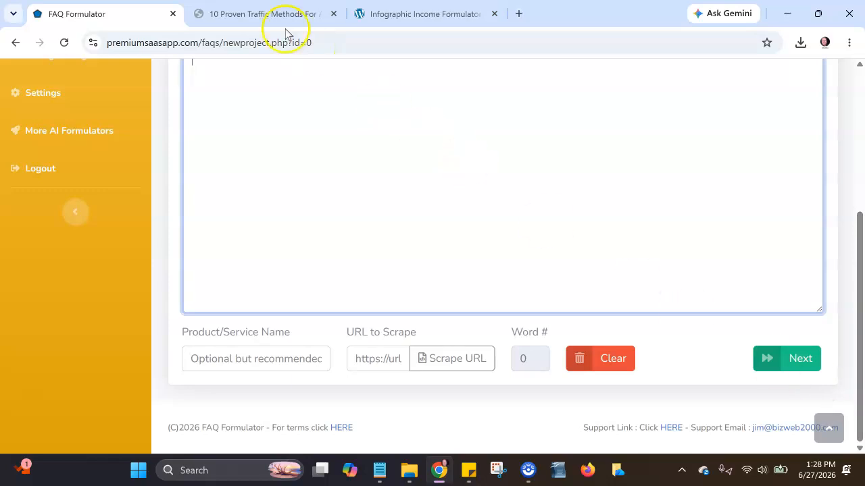
- Scrape the blog post at bizweb2000.com/affiliate-traffic-methods/ into the project's content and continue to the FAQ editor
{"action": "left_click", "coordinate": [248, 8]}
{"action": "left_click", "coordinate": [275, 45]}
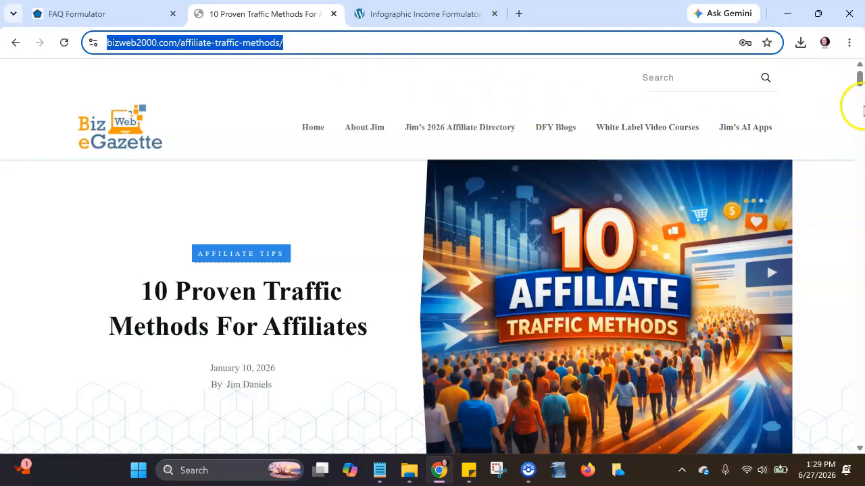
{"action": "mouse_move", "coordinate": [859, 81]}
{"action": "left_mouse_down"}
{"action": "mouse_move", "coordinate": [860, 148]}
{"action": "mouse_move", "coordinate": [859, 89]}
{"action": "left_mouse_up"}
{"action": "left_click", "coordinate": [119, 10]}
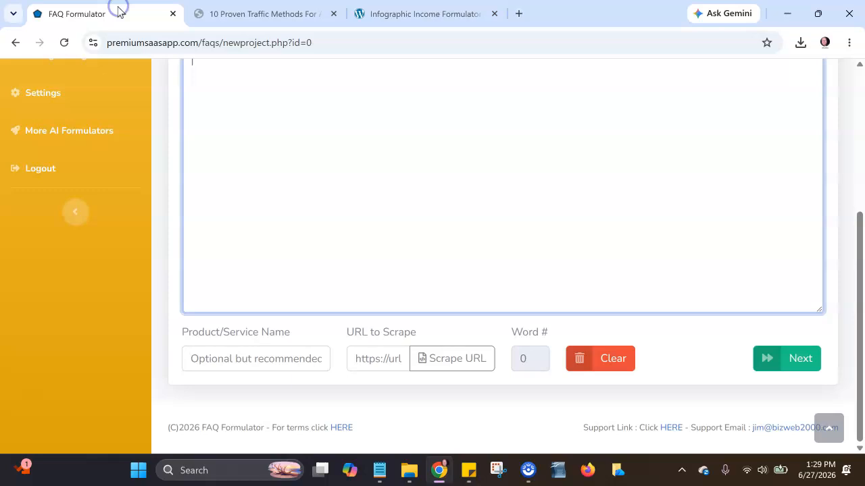
{"action": "left_click", "coordinate": [366, 358]}
{"action": "key", "text": "ctrl+v"}
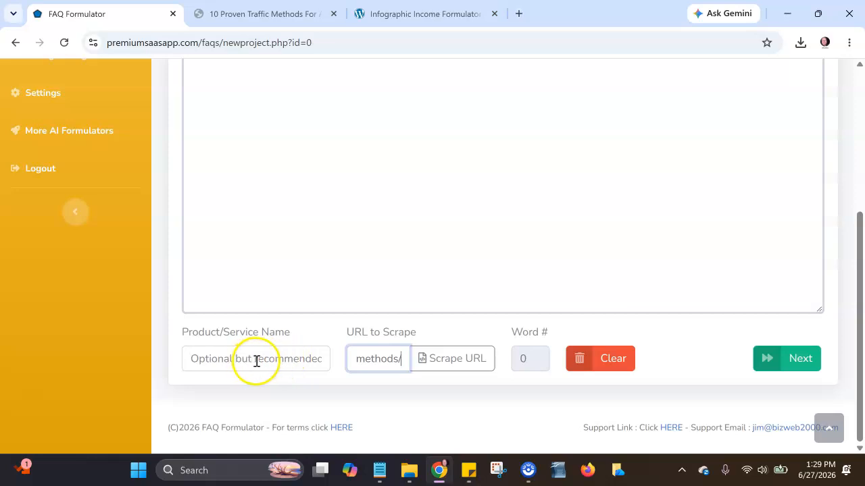
{"action": "left_click", "coordinate": [442, 365]}
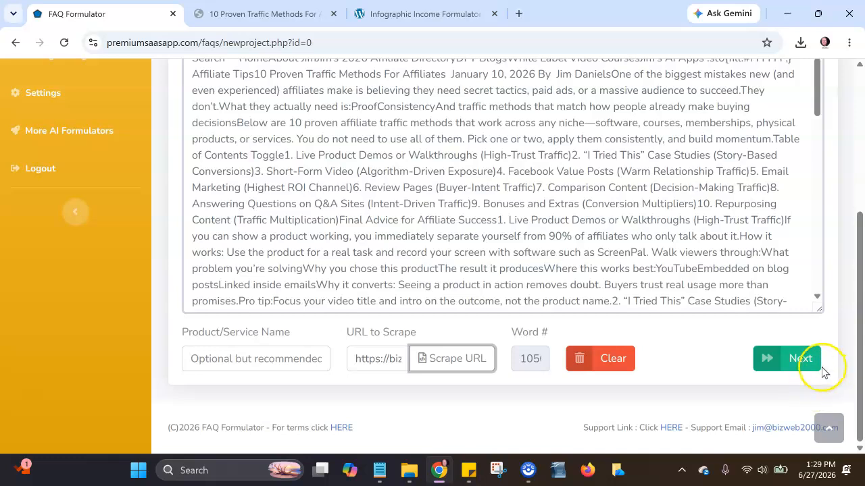
{"action": "left_click", "coordinate": [811, 362]}
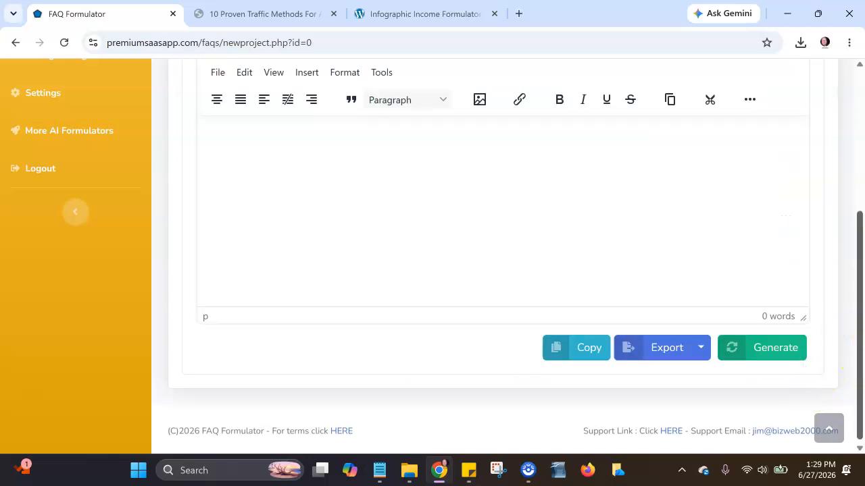
- Name the project BlogPost1FAQ and look through the available languages, leaving English selected
{"action": "left_click_drag", "start_coordinate": [861, 346], "coordinate": [863, 196]}
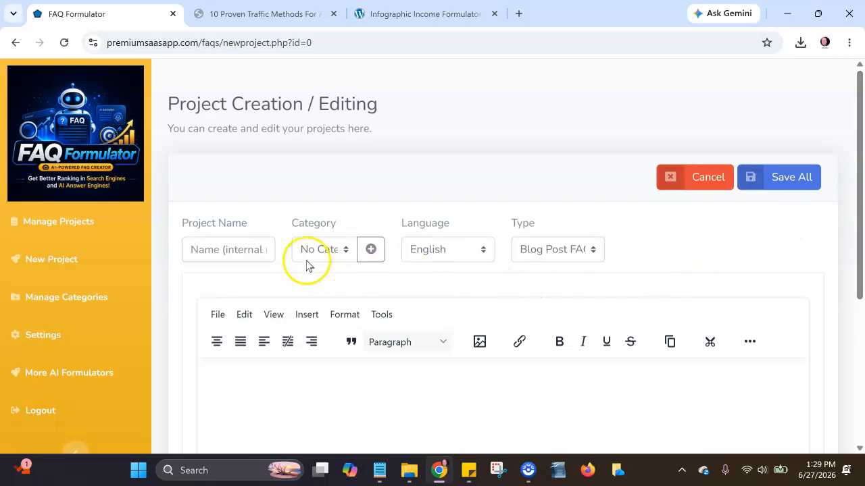
{"action": "left_click", "coordinate": [254, 250]}
{"action": "type", "text": "BlogPost1FAQ"}
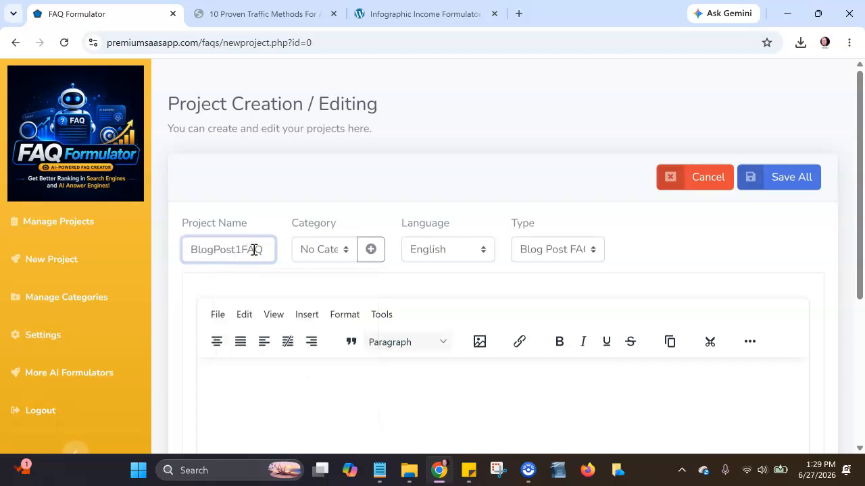
{"action": "left_click", "coordinate": [448, 259]}
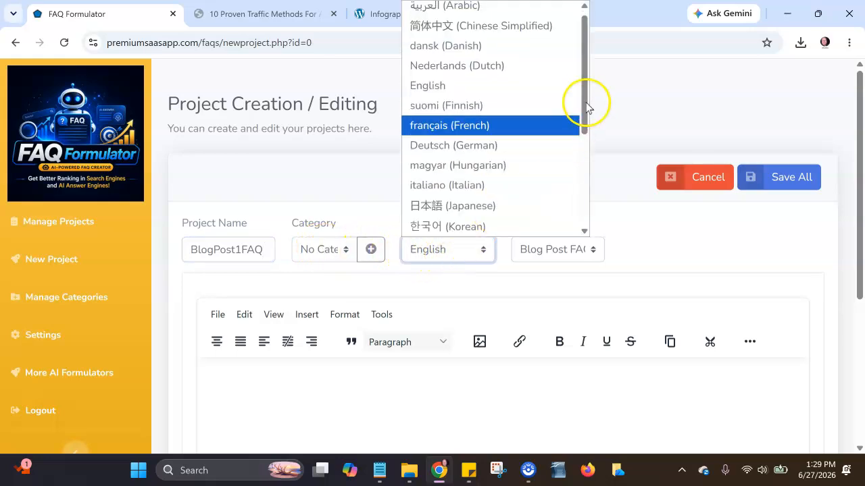
{"action": "left_click_drag", "start_coordinate": [585, 101], "coordinate": [586, 215]}
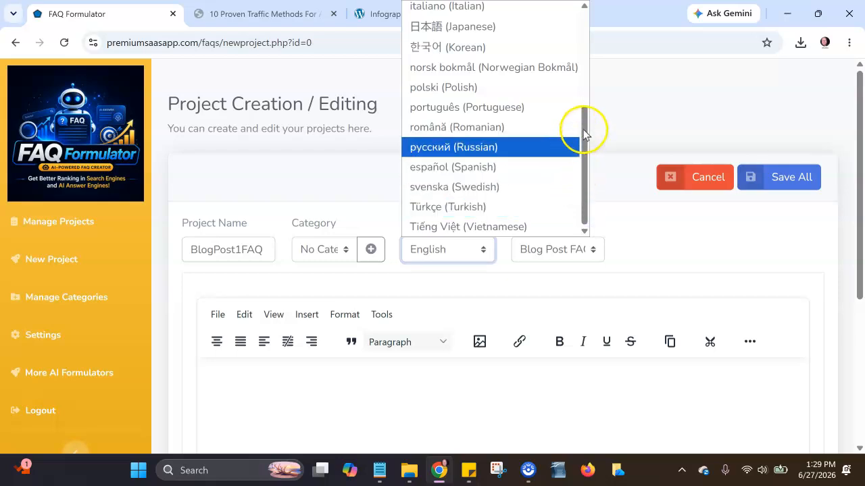
{"action": "left_click_drag", "start_coordinate": [583, 115], "coordinate": [582, 30]}
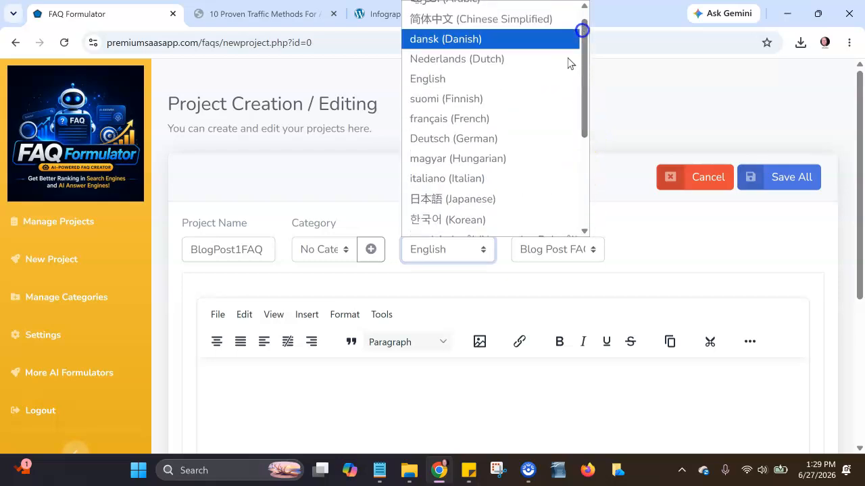
{"action": "left_click", "coordinate": [473, 250]}
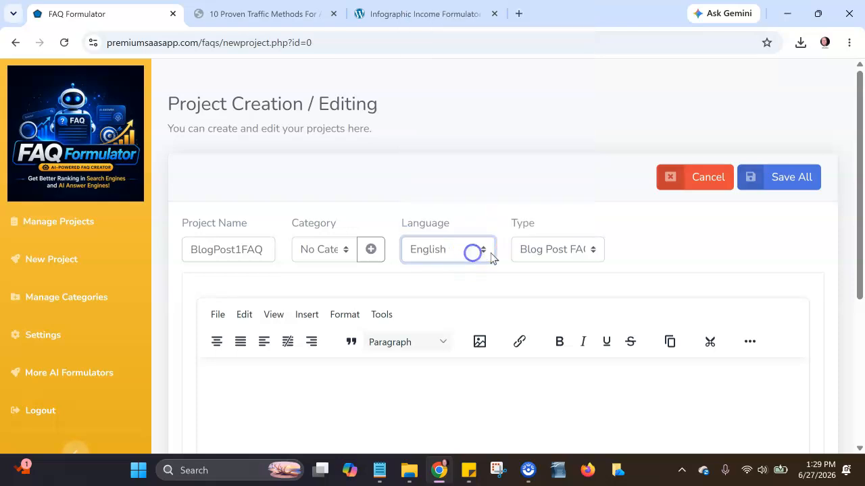
- Choose Blog Post FAQ as the project type and generate the FAQs
{"action": "left_click", "coordinate": [573, 250]}
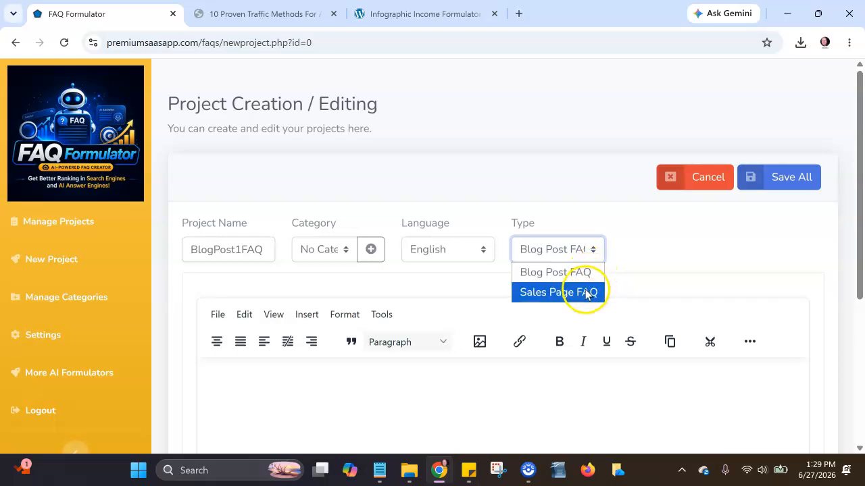
{"action": "left_click", "coordinate": [592, 272]}
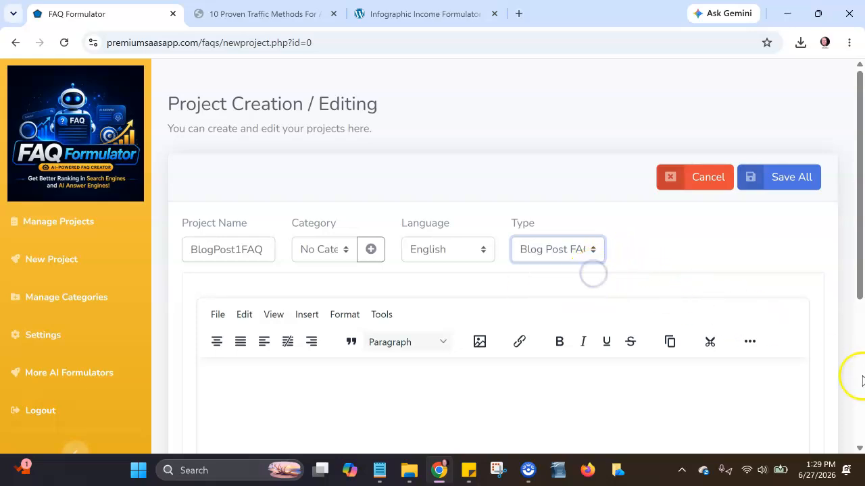
{"action": "scroll", "coordinate": [862, 380], "scroll_direction": "down", "scroll_amount": 4}
{"action": "left_click", "coordinate": [785, 355]}
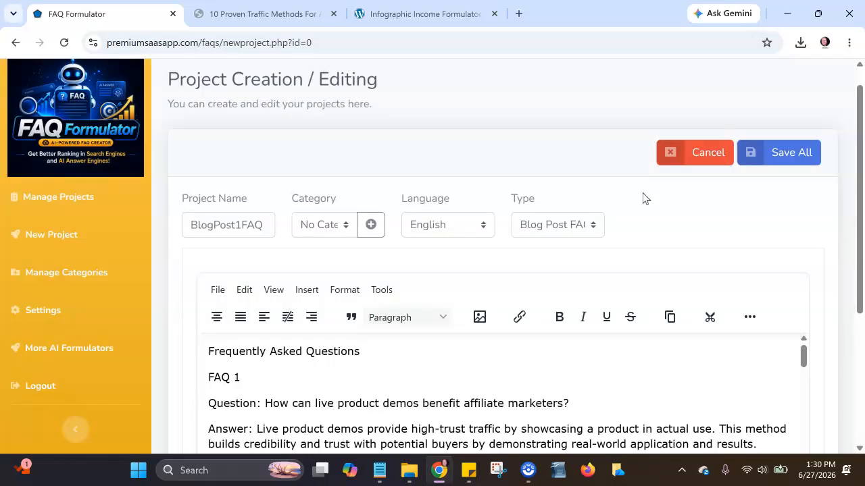
- Read through the generated questions and answers from FAQ 1 to FAQ 10
{"action": "left_click_drag", "start_coordinate": [860, 202], "coordinate": [844, 261]}
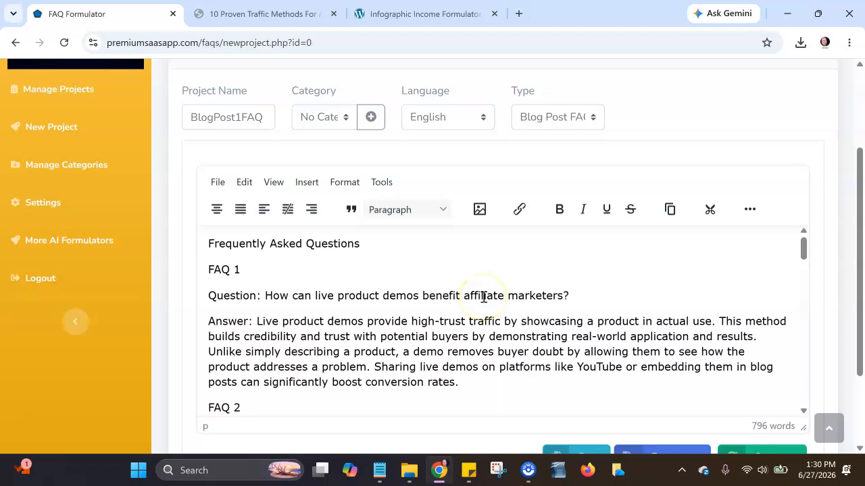
{"action": "left_click_drag", "start_coordinate": [806, 250], "coordinate": [811, 393]}
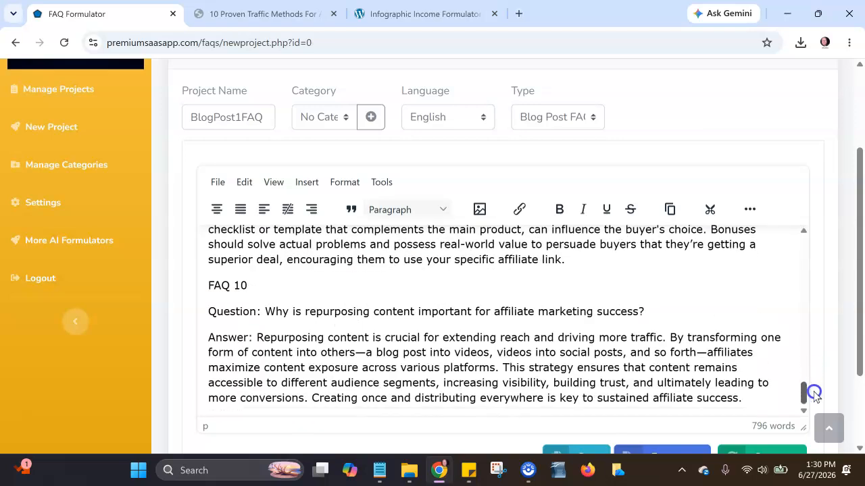
{"action": "scroll", "coordinate": [861, 352], "scroll_direction": "down", "scroll_amount": 1}
{"action": "left_click_drag", "start_coordinate": [861, 352], "coordinate": [859, 367]}
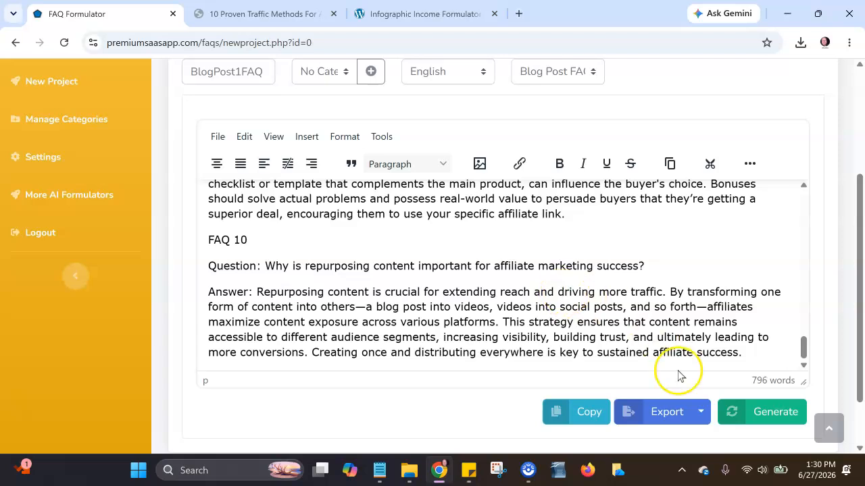
- Export the FAQs as a text file and open the downloaded BlogPost1FAQ.txt to check it
{"action": "left_click", "coordinate": [701, 412]}
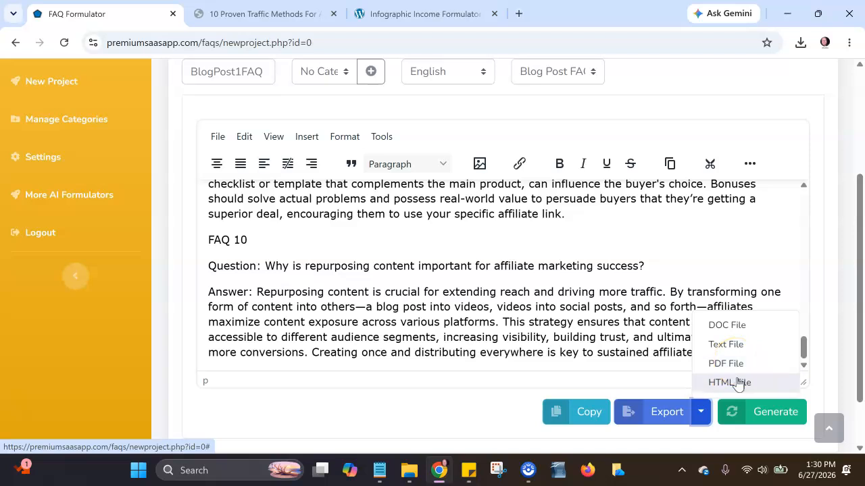
{"action": "left_click", "coordinate": [724, 347]}
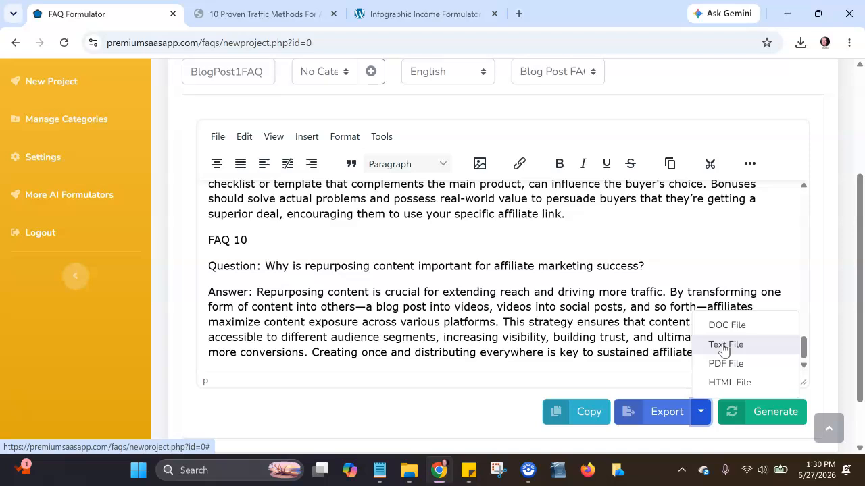
{"action": "left_click", "coordinate": [724, 346]}
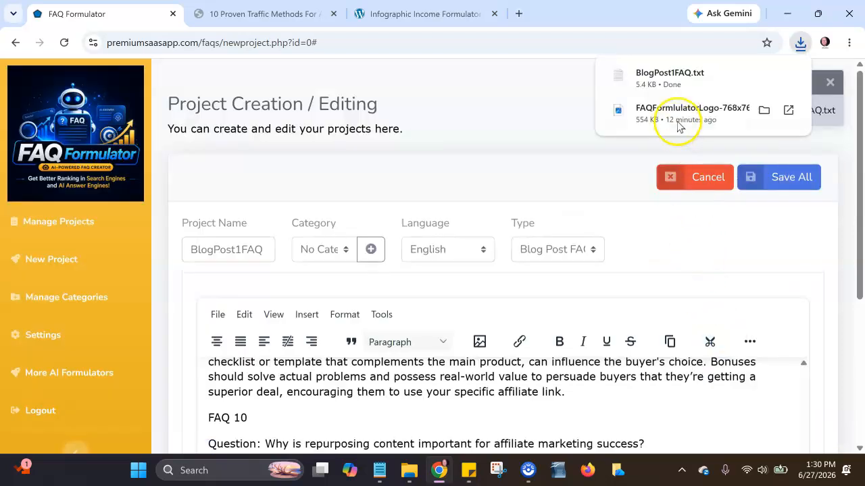
{"action": "left_click", "coordinate": [675, 78]}
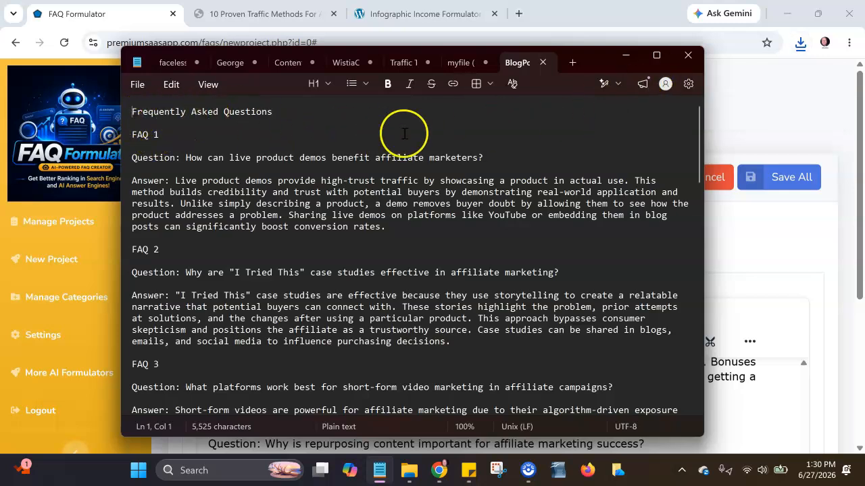
{"action": "left_click_drag", "start_coordinate": [700, 145], "coordinate": [725, 124]}
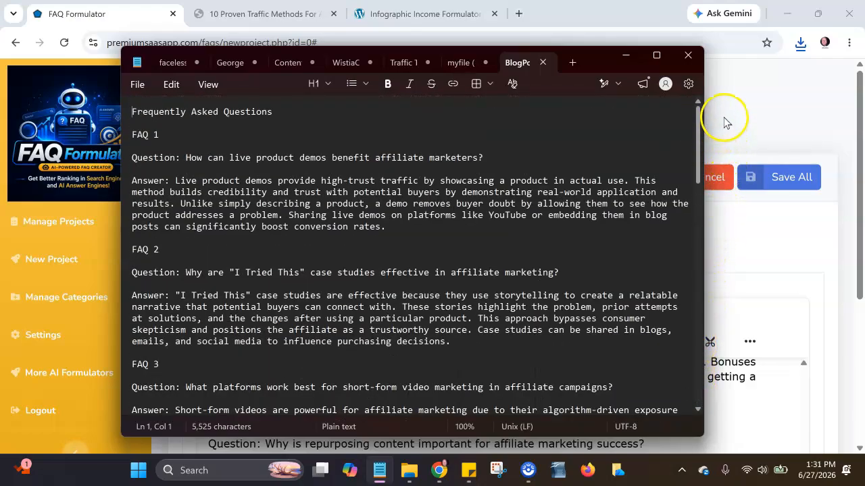
- Save the BlogPost1FAQ project and start another new project
{"action": "left_click", "coordinate": [408, 8]}
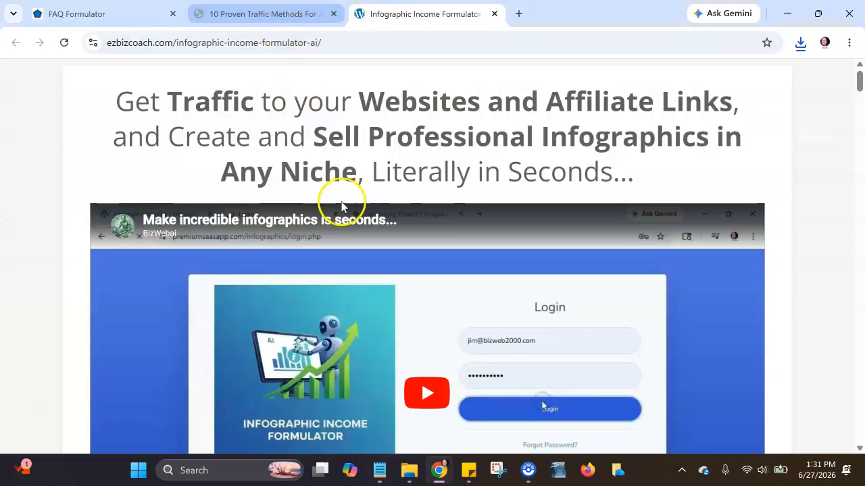
{"action": "left_click", "coordinate": [110, 16]}
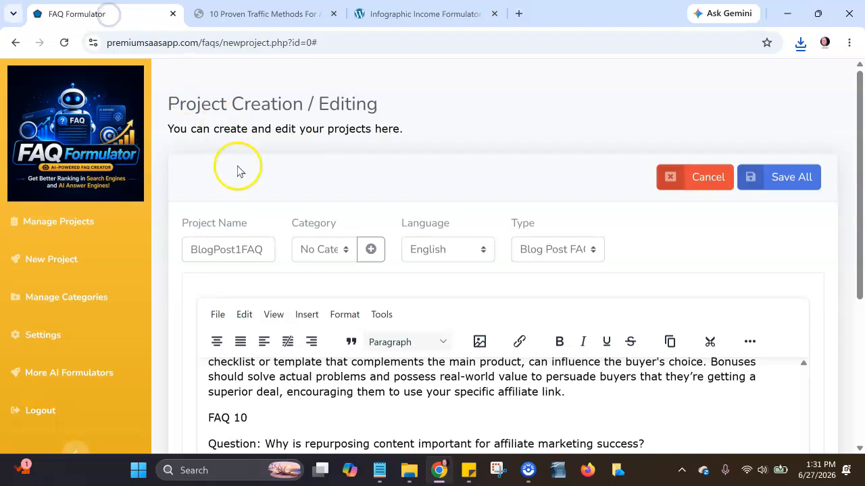
{"action": "left_click", "coordinate": [800, 180]}
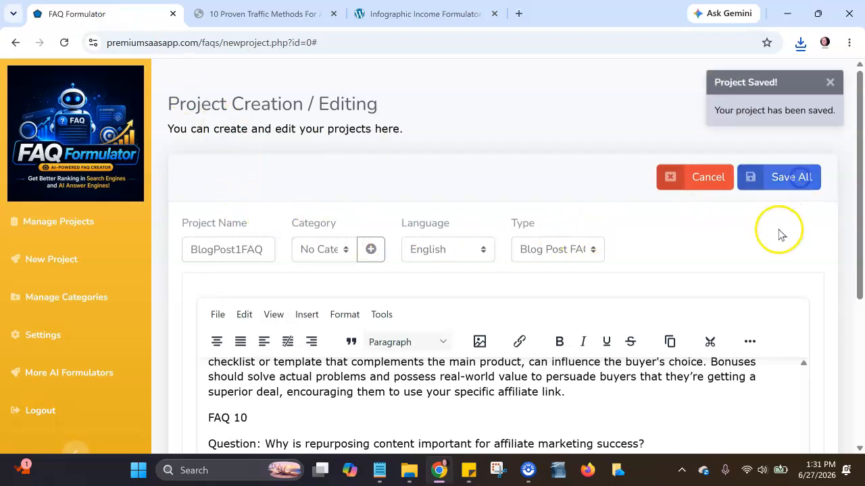
{"action": "left_click", "coordinate": [40, 261]}
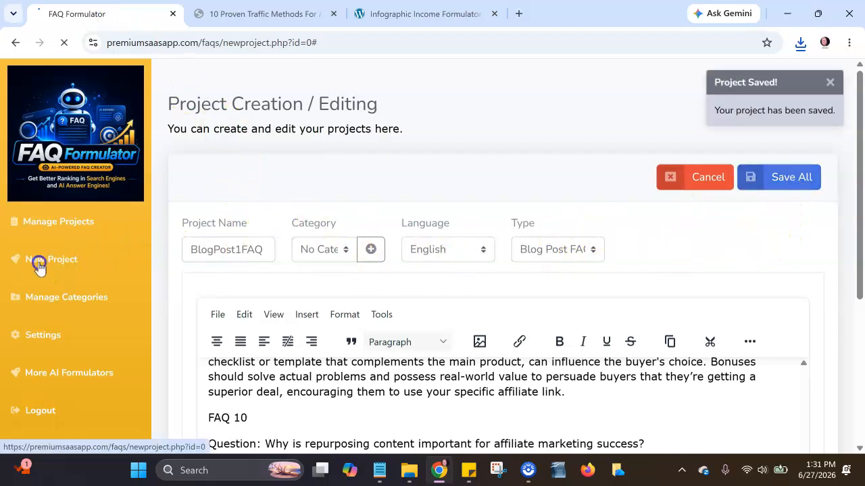
{"action": "scroll", "coordinate": [855, 182], "scroll_direction": "down", "scroll_amount": 4}
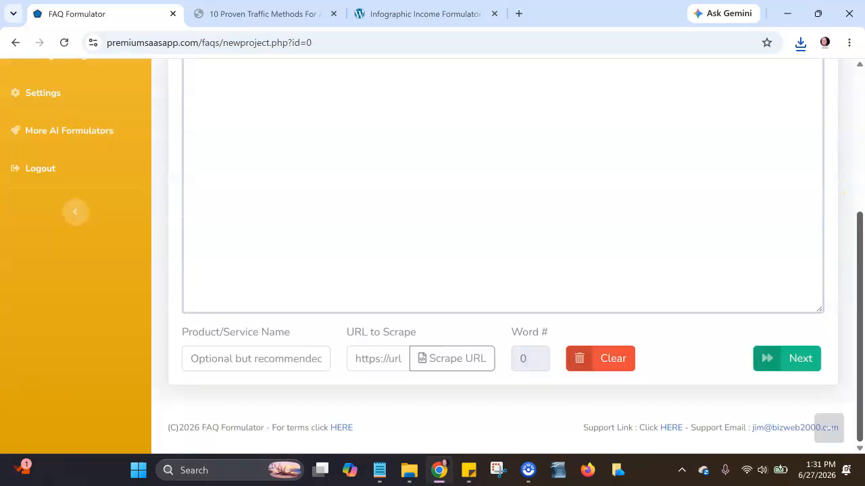
- Look over the Infographic Income Formulator sales page from its headline down to the sale price section
{"action": "left_click", "coordinate": [414, 8]}
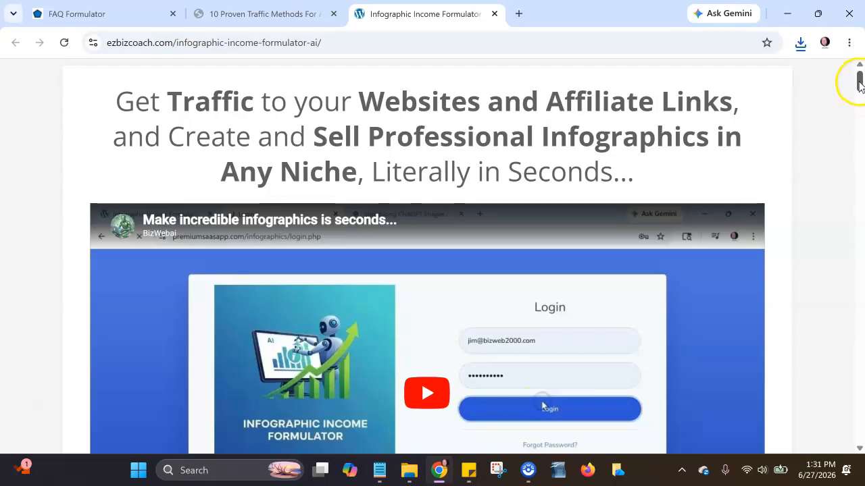
{"action": "left_click_drag", "start_coordinate": [860, 82], "coordinate": [859, 436]}
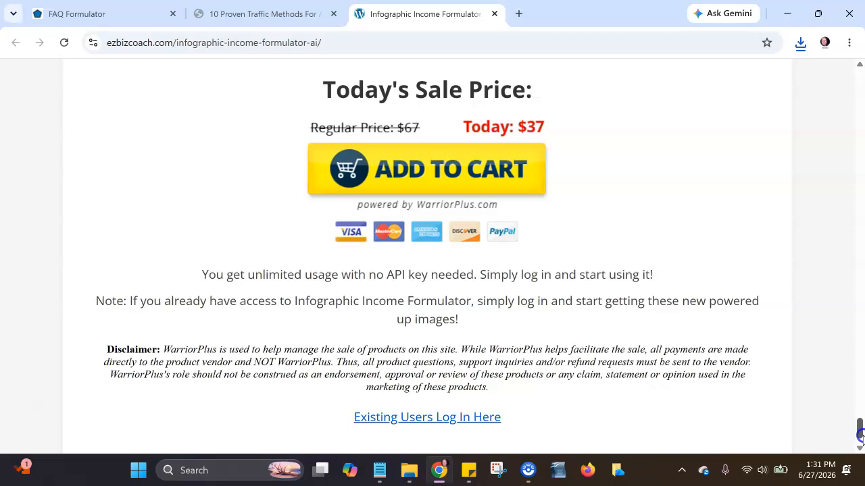
{"action": "left_click_drag", "start_coordinate": [860, 436], "coordinate": [855, 80]}
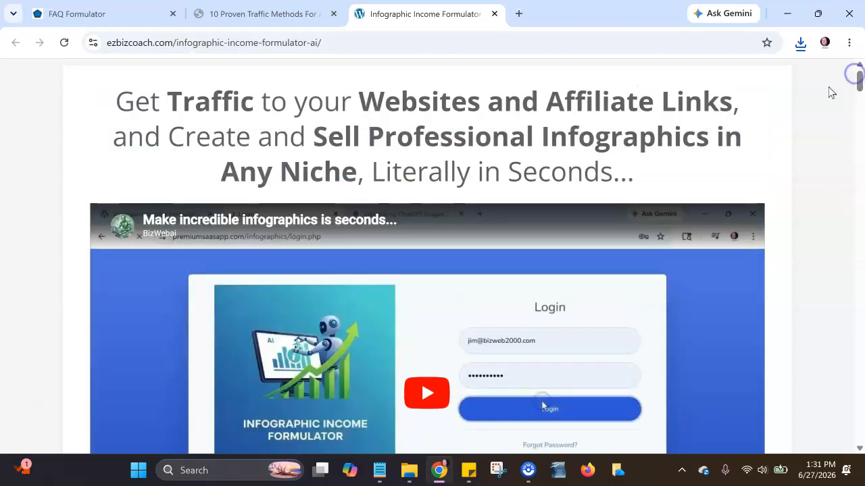
- Copy the Infographic Income Formulator sales page address into the new FAQ project's URL to Scrape field
{"action": "left_click", "coordinate": [87, 14]}
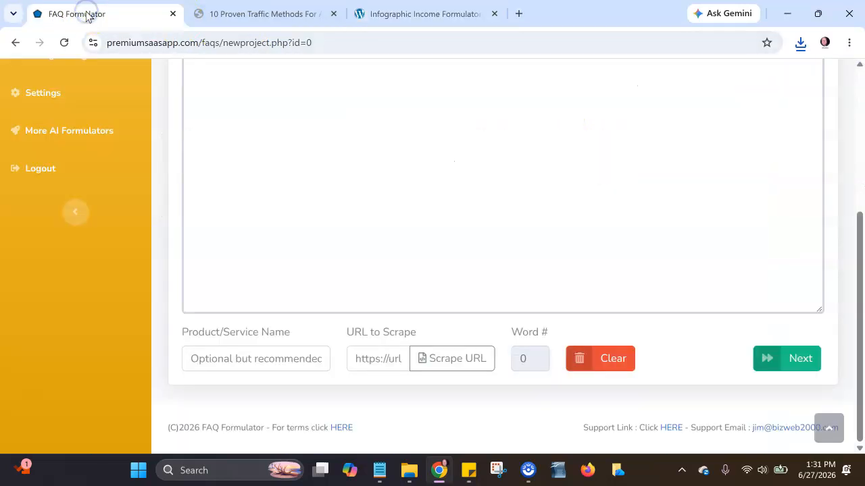
{"action": "left_click", "coordinate": [398, 13]}
{"action": "left_click", "coordinate": [334, 41]}
{"action": "key", "text": "ctrl+a"}
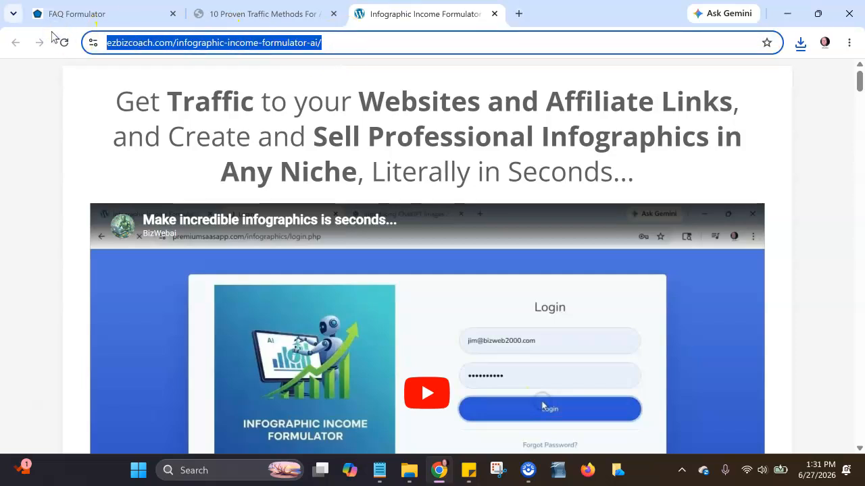
{"action": "left_click", "coordinate": [54, 14]}
{"action": "left_click", "coordinate": [366, 366]}
{"action": "key", "text": "ctrl+v"}
- Set the product name to Infographic Income Formulator and scrape the sales page's text into the project
{"action": "left_click", "coordinate": [278, 363]}
{"action": "left_click", "coordinate": [277, 363]}
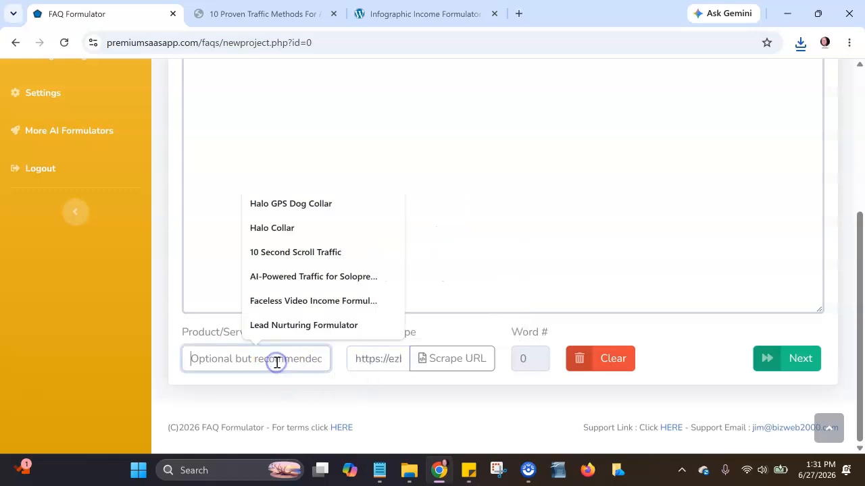
{"action": "type", "text": "Info"}
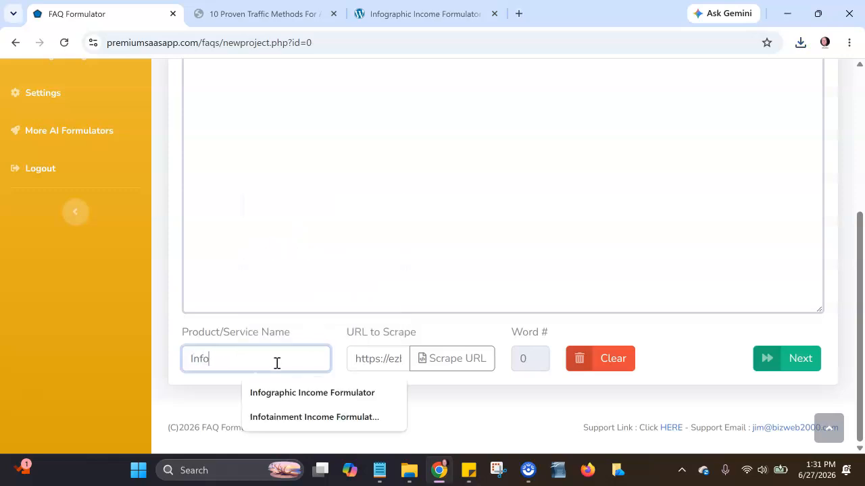
{"action": "left_click", "coordinate": [290, 393]}
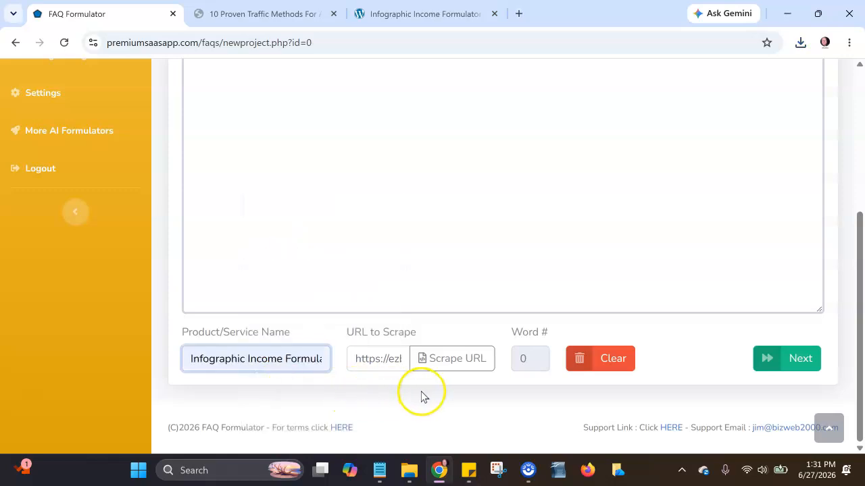
{"action": "left_click", "coordinate": [473, 365]}
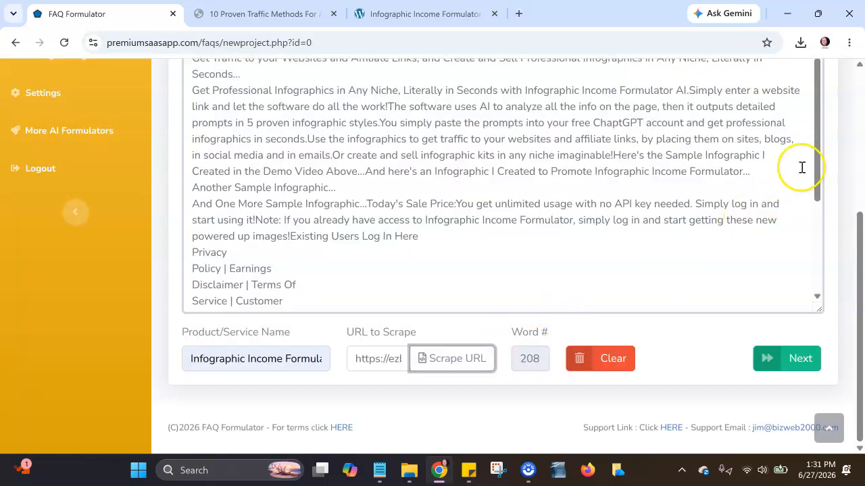
{"action": "left_click_drag", "start_coordinate": [818, 154], "coordinate": [818, 263]}
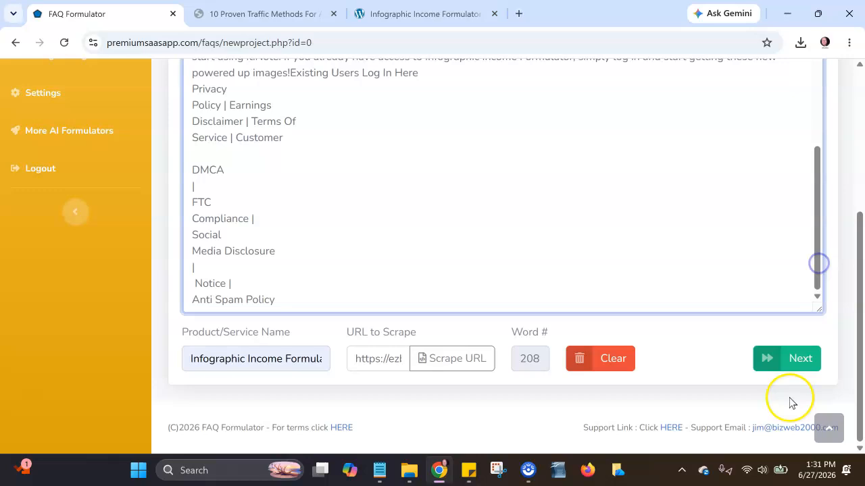
- Continue to the project settings, name the project InfographicFAQ and set its type to Sales Page FAQ
{"action": "left_click", "coordinate": [788, 363]}
{"action": "left_click_drag", "start_coordinate": [859, 309], "coordinate": [857, 209]}
{"action": "left_click", "coordinate": [194, 189]}
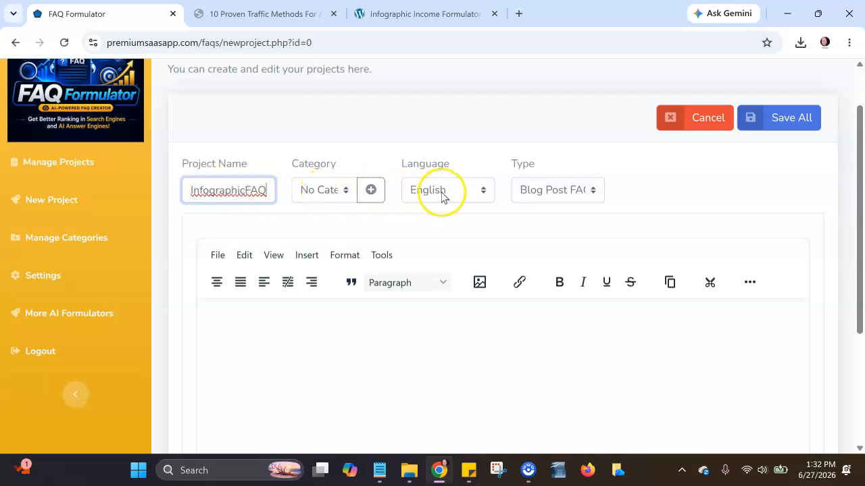
{"action": "left_click", "coordinate": [564, 189]}
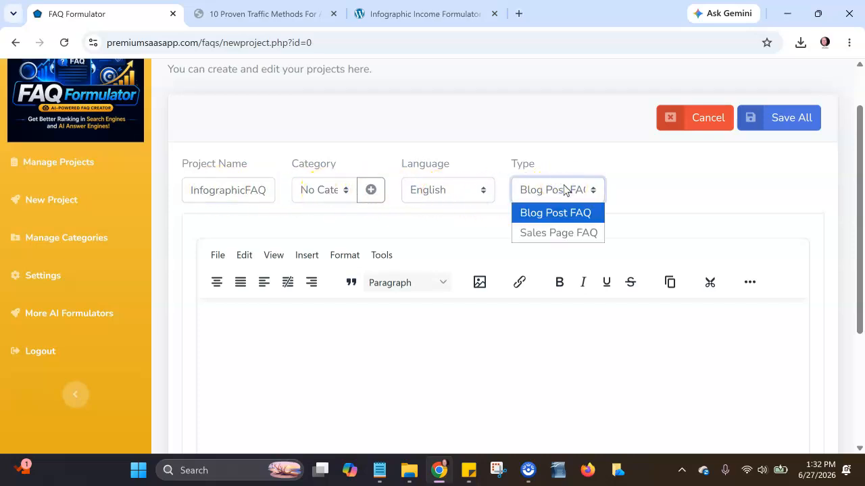
{"action": "left_click", "coordinate": [571, 233]}
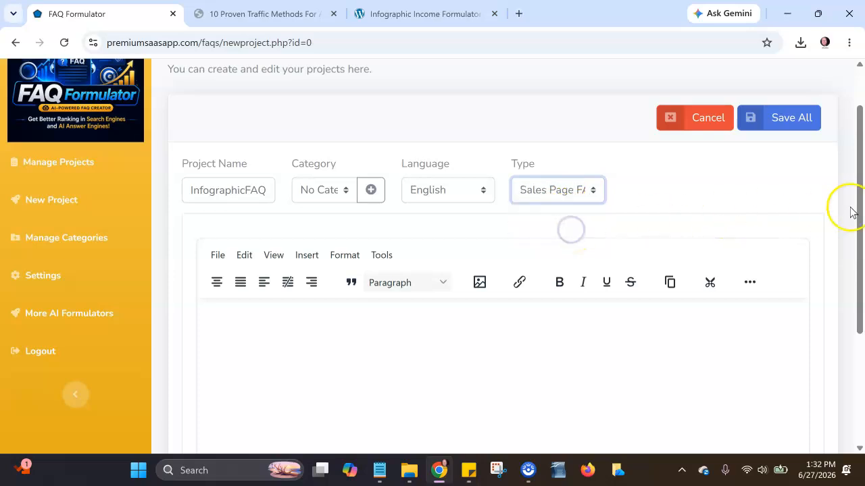
- Generate the sales page FAQs and read through the questions and answers from FAQ 1 to FAQ 10
{"action": "left_click_drag", "start_coordinate": [853, 199], "coordinate": [807, 319]}
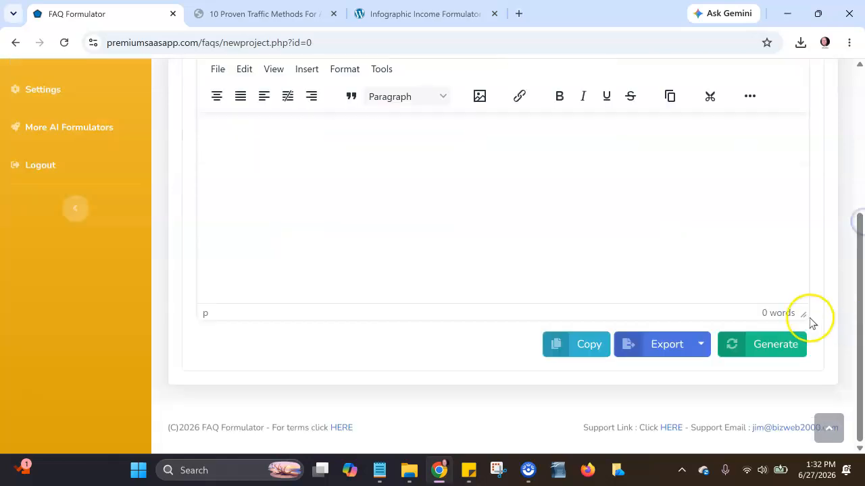
{"action": "left_click", "coordinate": [781, 344]}
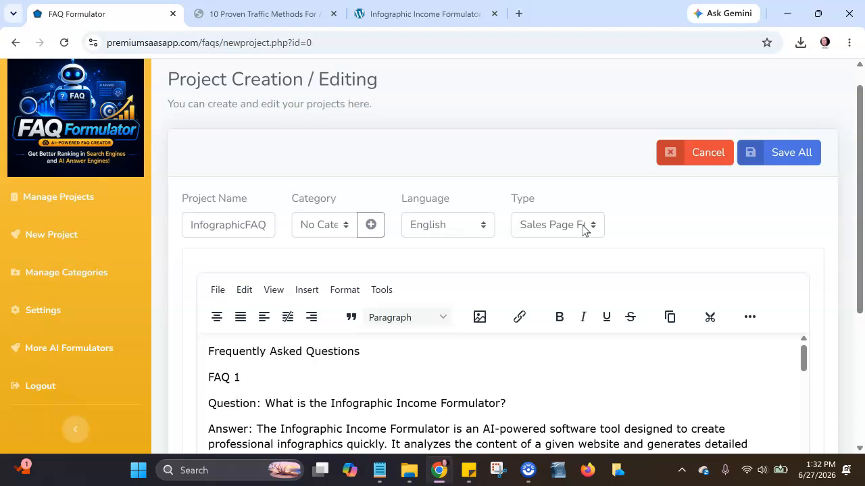
{"action": "left_click", "coordinate": [594, 227]}
{"action": "left_click", "coordinate": [760, 209]}
{"action": "left_click_drag", "start_coordinate": [859, 216], "coordinate": [857, 294]}
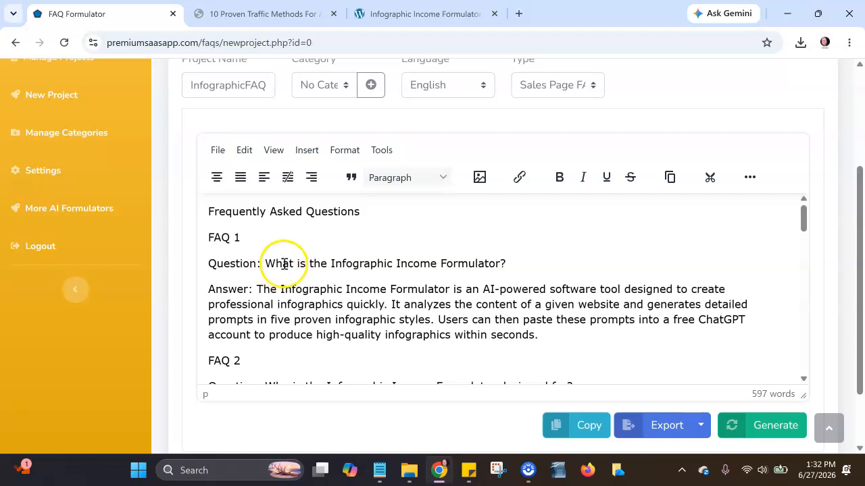
{"action": "left_click_drag", "start_coordinate": [802, 218], "coordinate": [809, 242]}
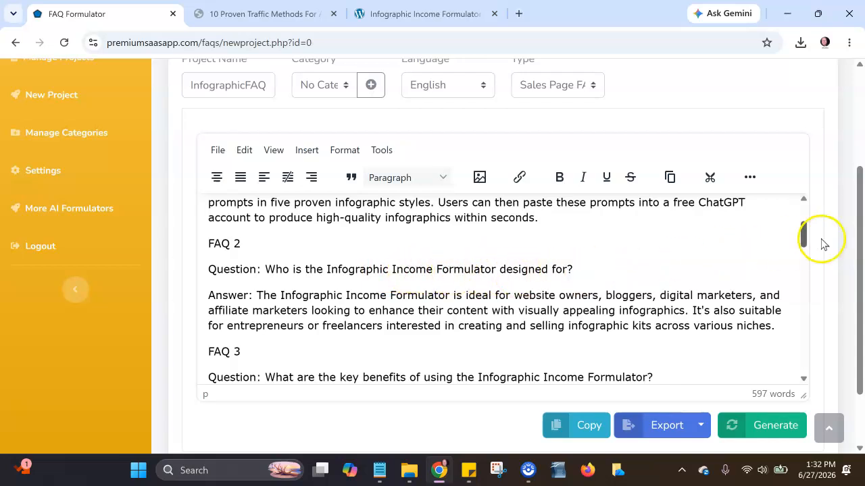
{"action": "left_click_drag", "start_coordinate": [804, 231], "coordinate": [837, 363]}
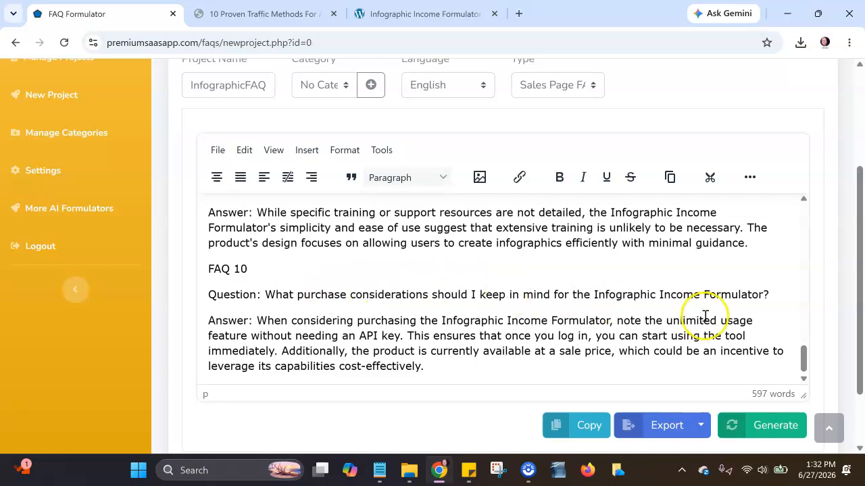
- Replace the opening clause of FAQ 9's answer, "While specific training or support resources are not detailed," with "Yes,"
{"action": "left_click_drag", "start_coordinate": [804, 348], "coordinate": [805, 342]}
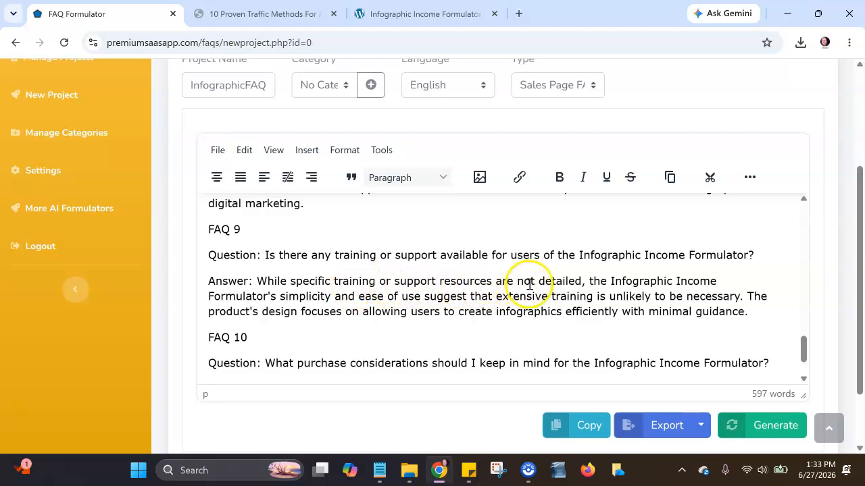
{"action": "left_click_drag", "start_coordinate": [583, 279], "coordinate": [247, 289]}
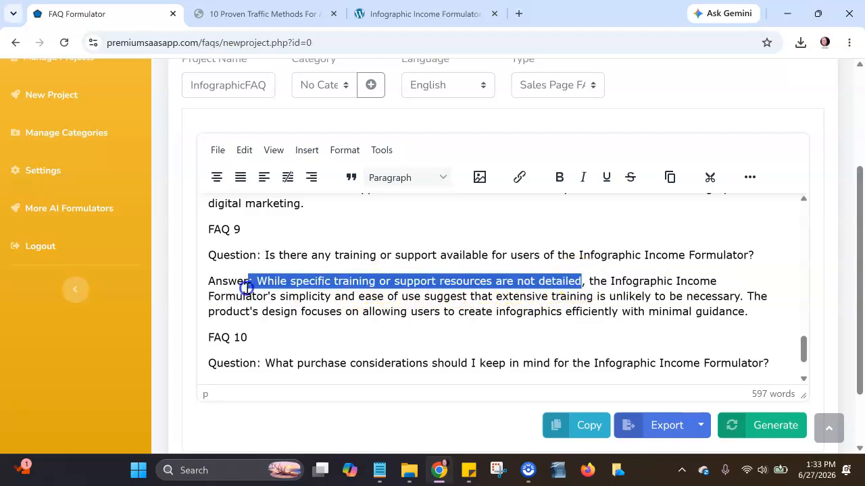
{"action": "type", "text": "Yes,"}
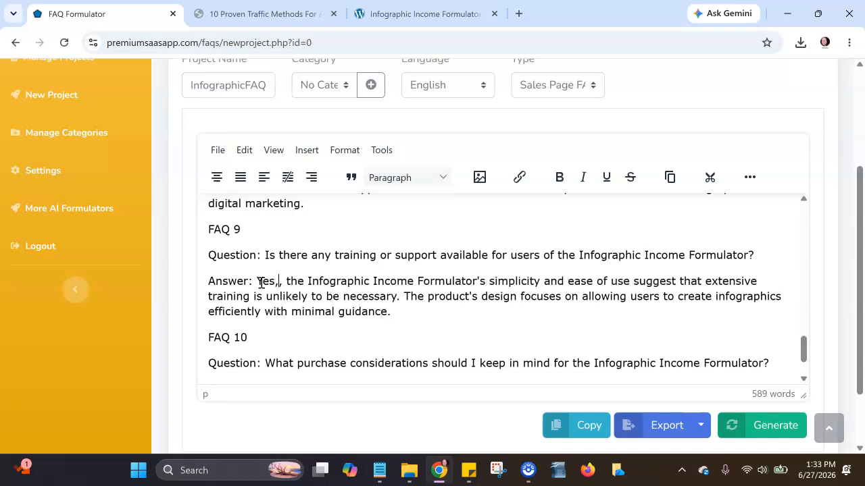
{"action": "key", "text": "BackSpace"}
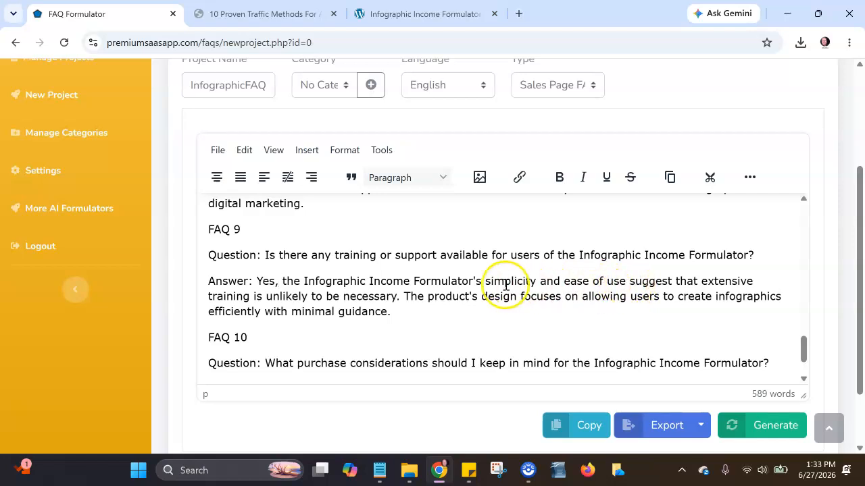
- Extend the first sentence of FAQ 9's answer after "necessary" with ", however a video is included with your purchase."
{"action": "left_click", "coordinate": [401, 298]}
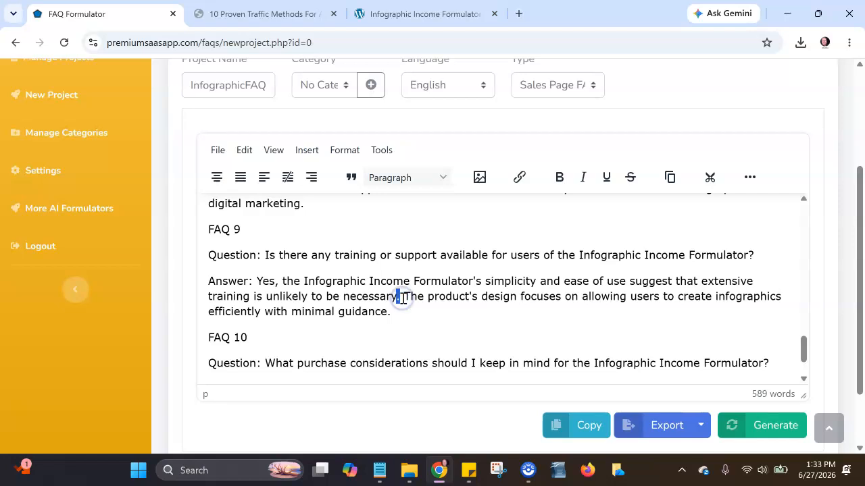
{"action": "type", "text": ", however a video is ind"}
{"action": "type", "text": "luded with your purchase."}
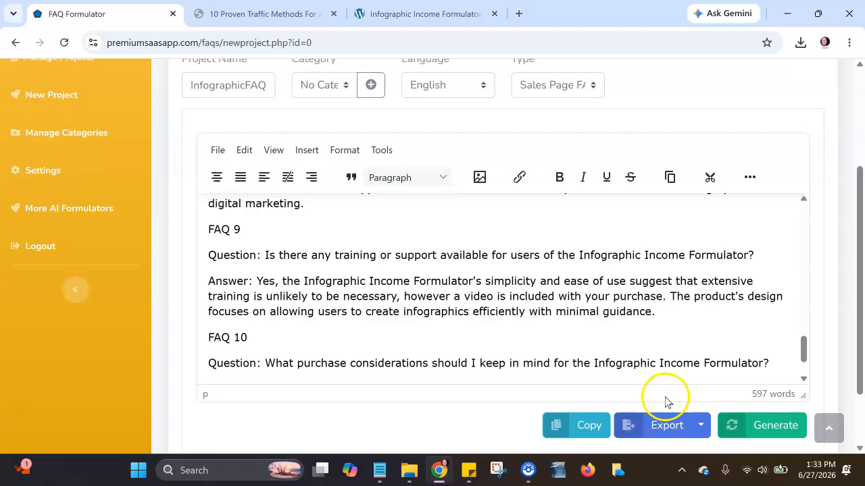
- Look over the file formats available for exporting the FAQs
{"action": "left_click", "coordinate": [701, 426]}
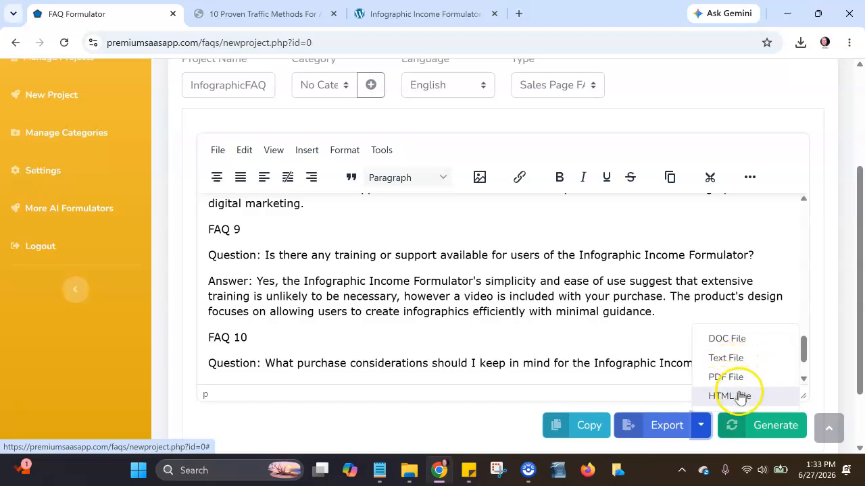
{"action": "left_click", "coordinate": [703, 425]}
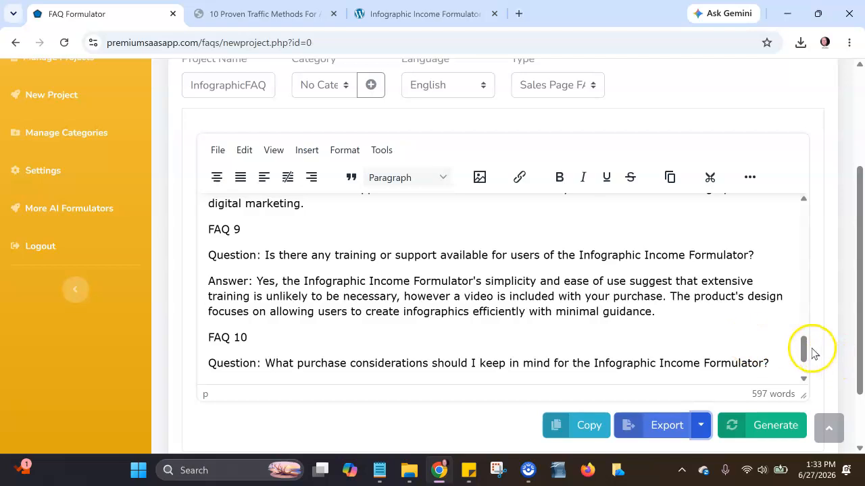
- Save the InfographicFAQ project and start another new project
{"action": "left_click_drag", "start_coordinate": [803, 348], "coordinate": [849, 128]}
{"action": "left_click", "coordinate": [792, 179]}
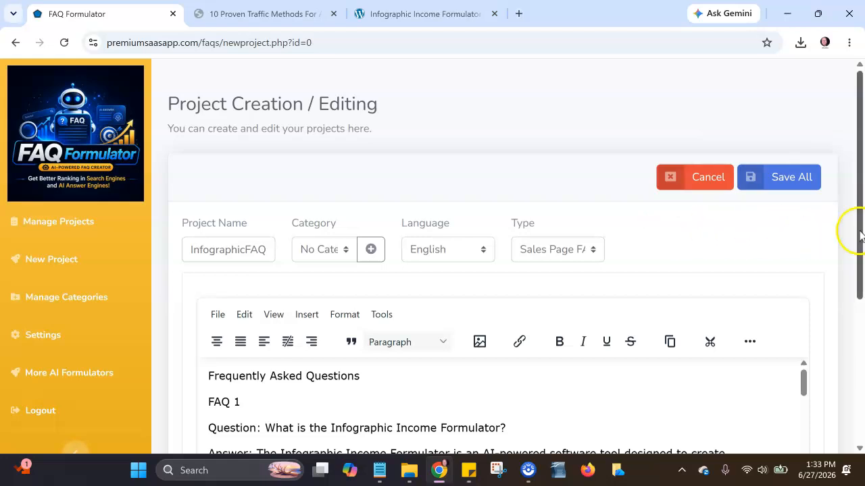
{"action": "left_click", "coordinate": [58, 260]}
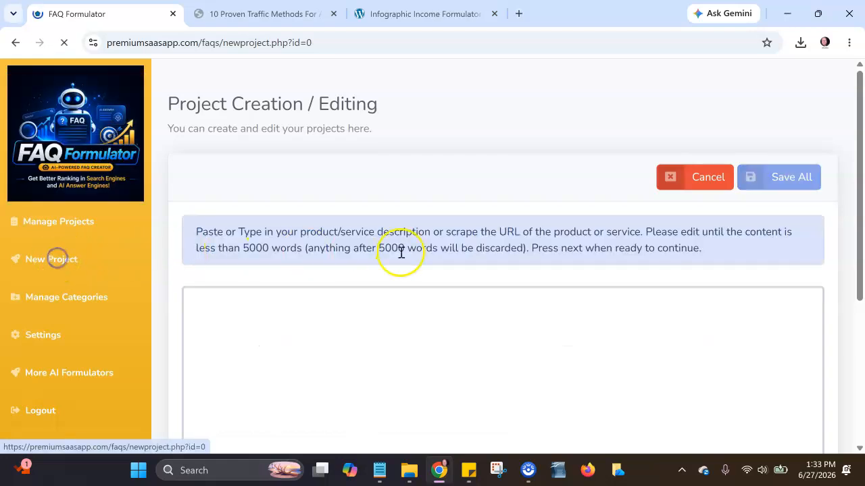
{"action": "left_click_drag", "start_coordinate": [859, 219], "coordinate": [859, 381]}
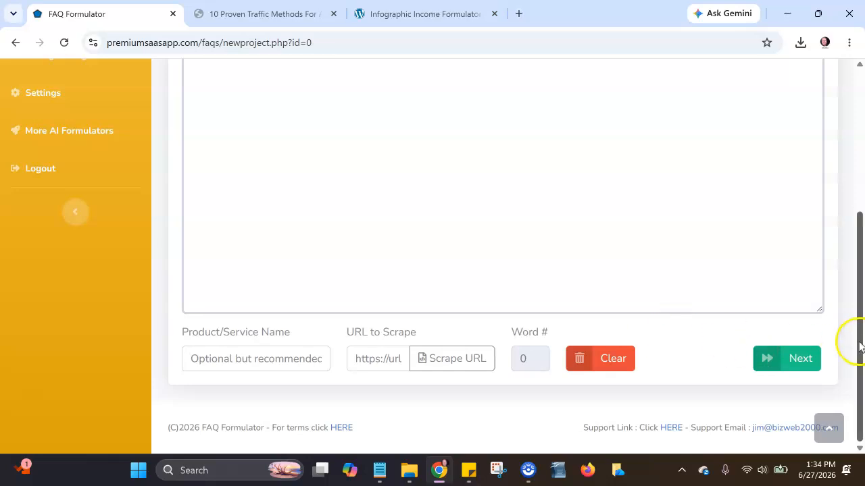
{"action": "left_click_drag", "start_coordinate": [859, 346], "coordinate": [859, 343]}
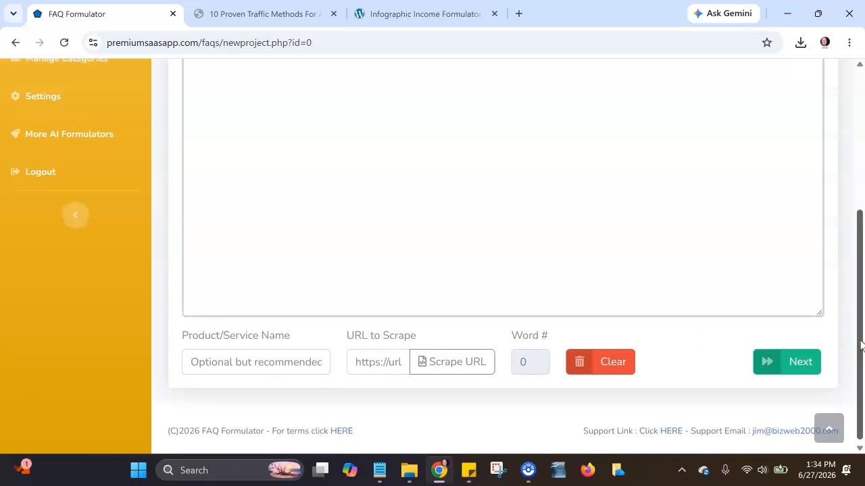
{"action": "left_click_drag", "start_coordinate": [860, 346], "coordinate": [831, 165]}
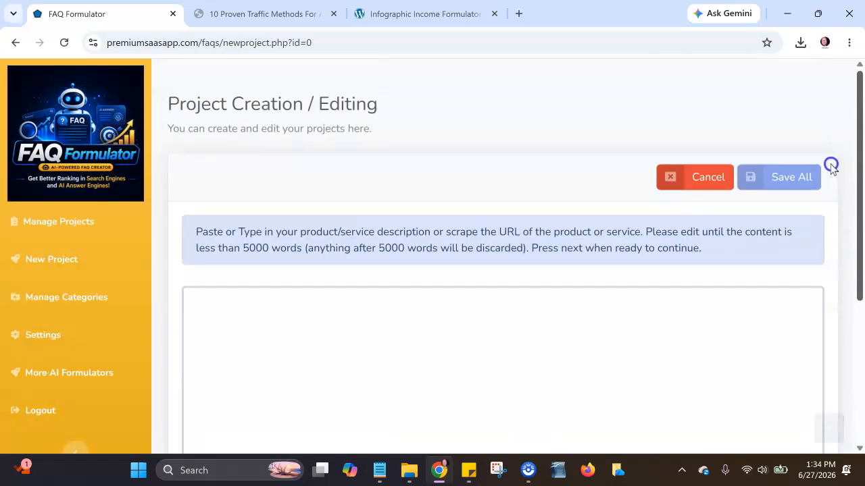